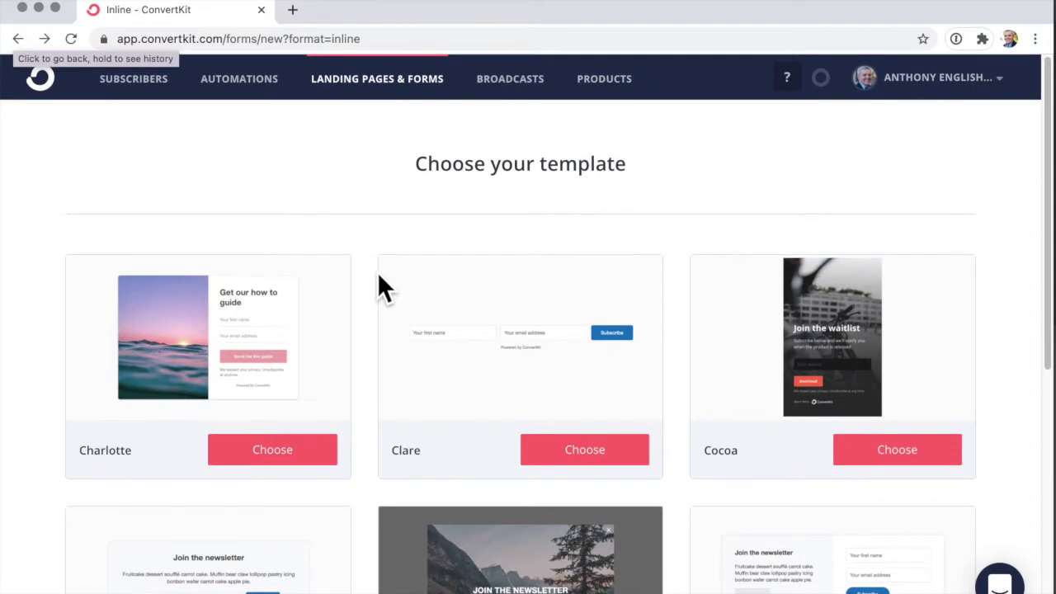
Step: Create an inline form from the Mills template and change its heading to "Build Your Email List from Zero"
scroll(380, 284, down, 3)
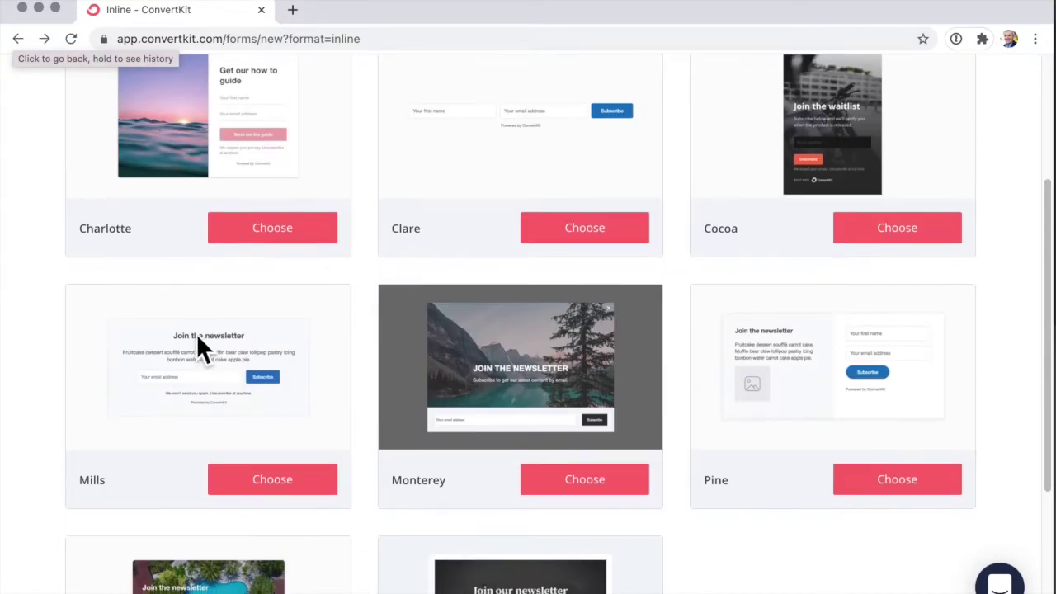
click(297, 500)
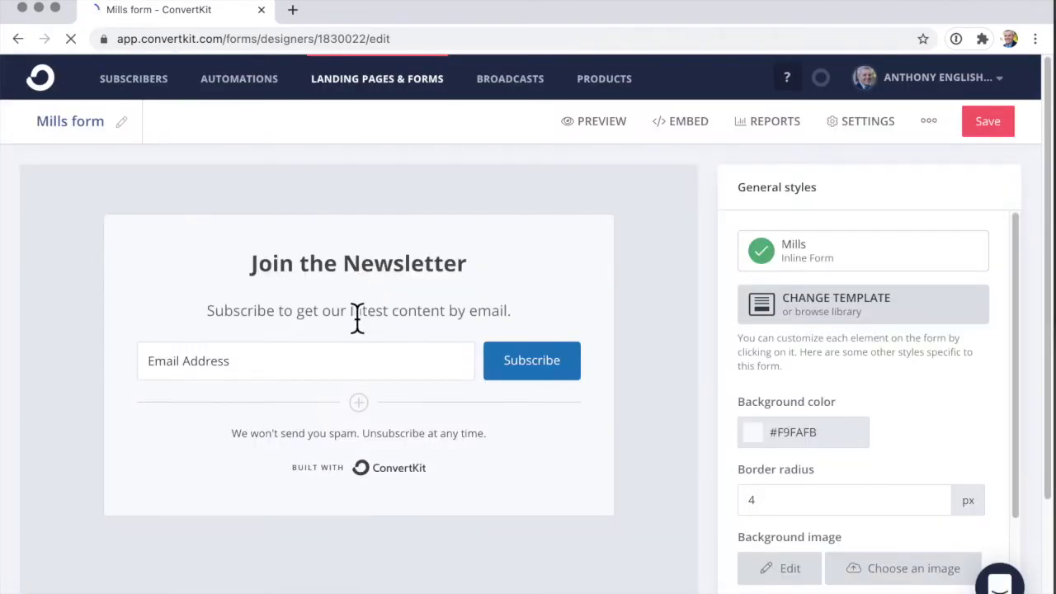
click(357, 317)
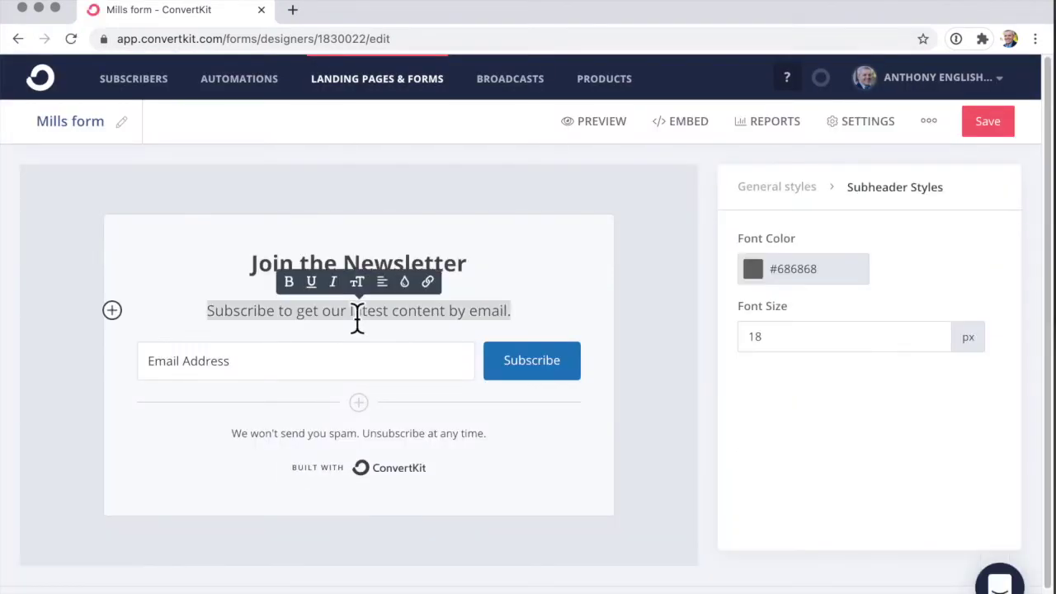
triple_click(400, 264)
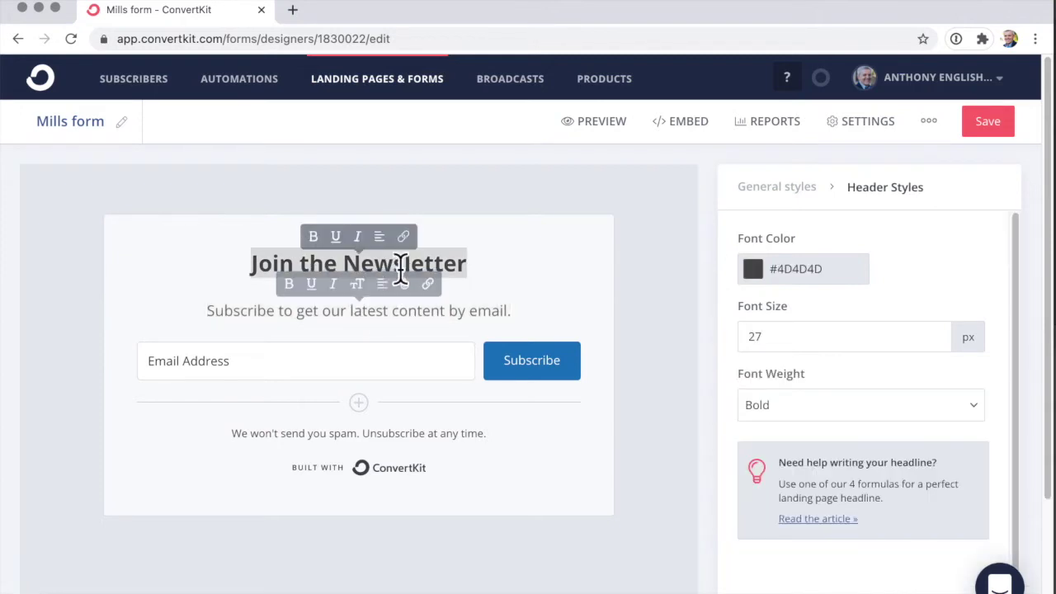
text(Build Your Ema)
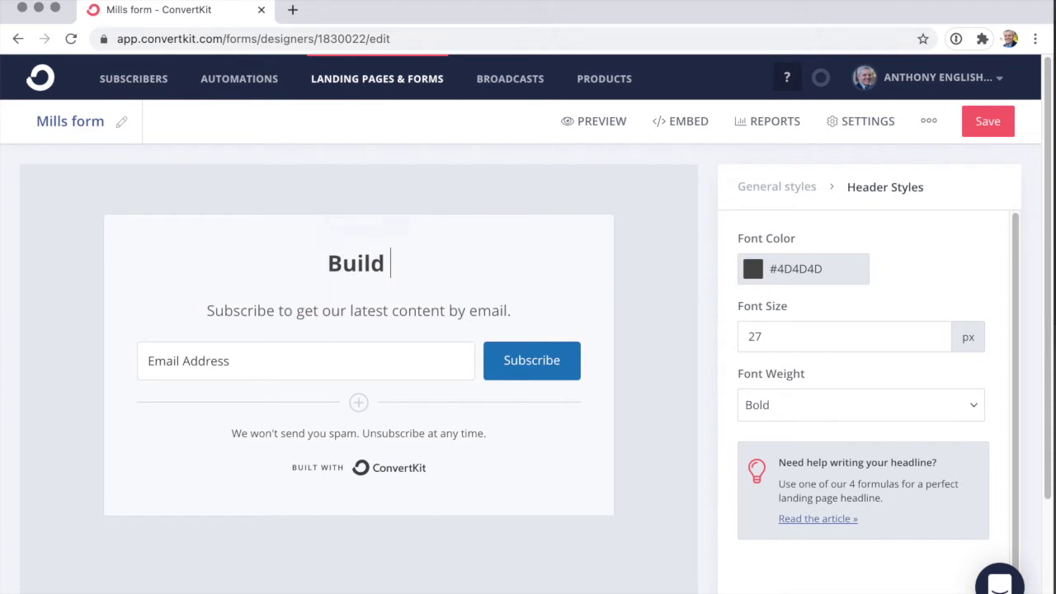
text(il L)
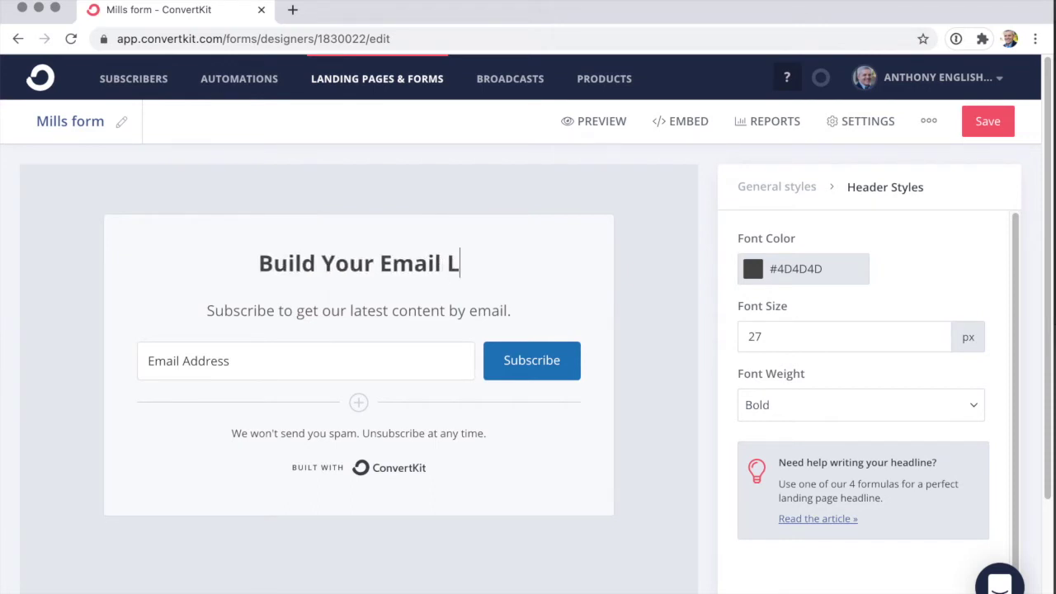
text(ist from Zero)
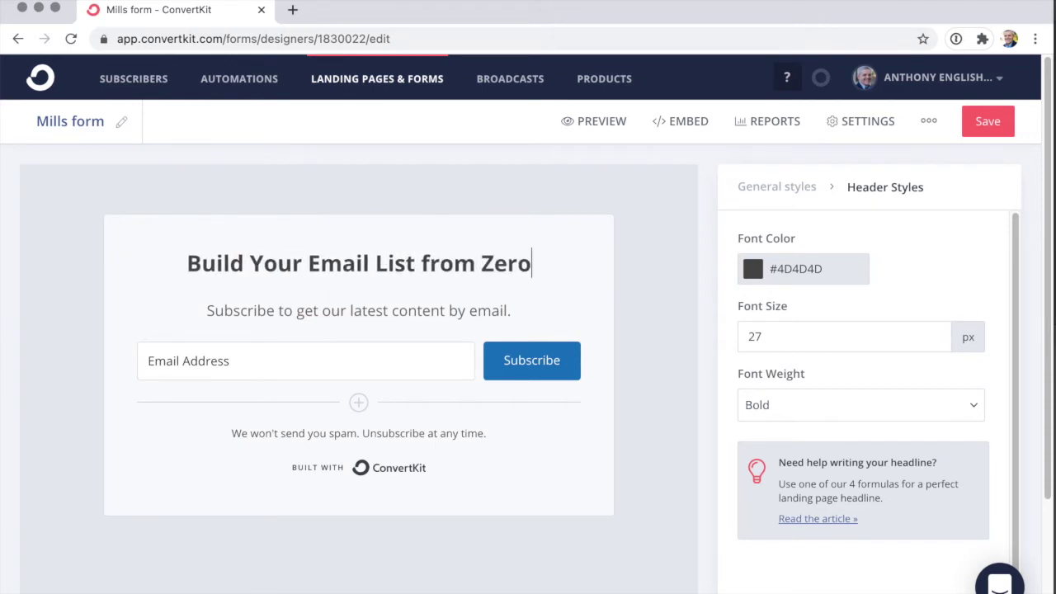
Step: Replace the subheading with "Here's a step-by-step guide to building your email list using ConvertKit. (And it works, even if you're not too tech-savvy!)"
triple_click(361, 318)
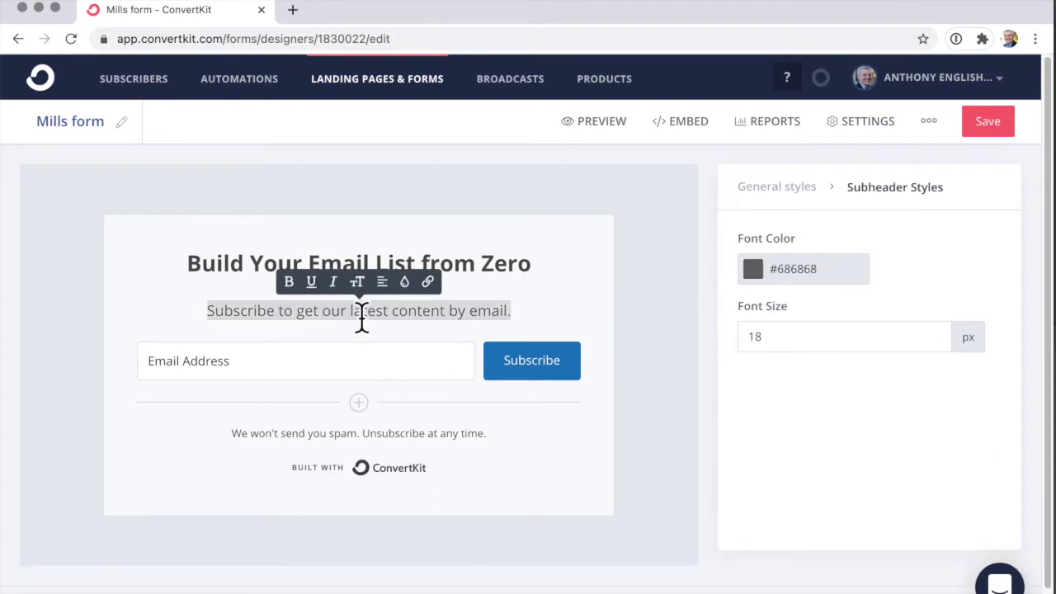
text(Here's a step-by-step guide to building your email list using ConvertKit. (And it works, even if you're not too tech-savvy!))
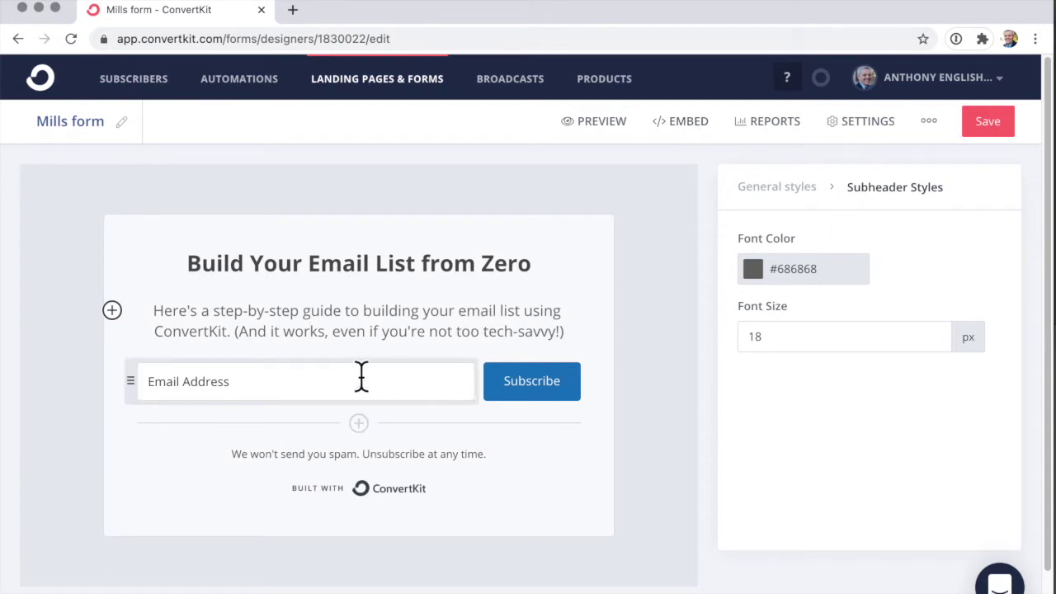
Step: Add a First Name custom field below the email address field and delete it again
click(363, 429)
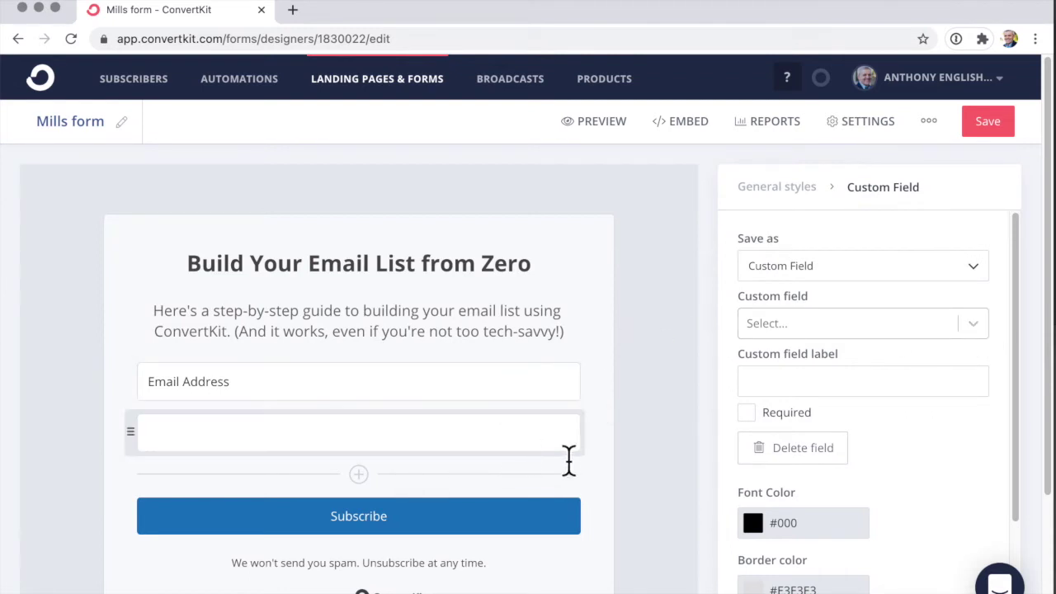
click(980, 323)
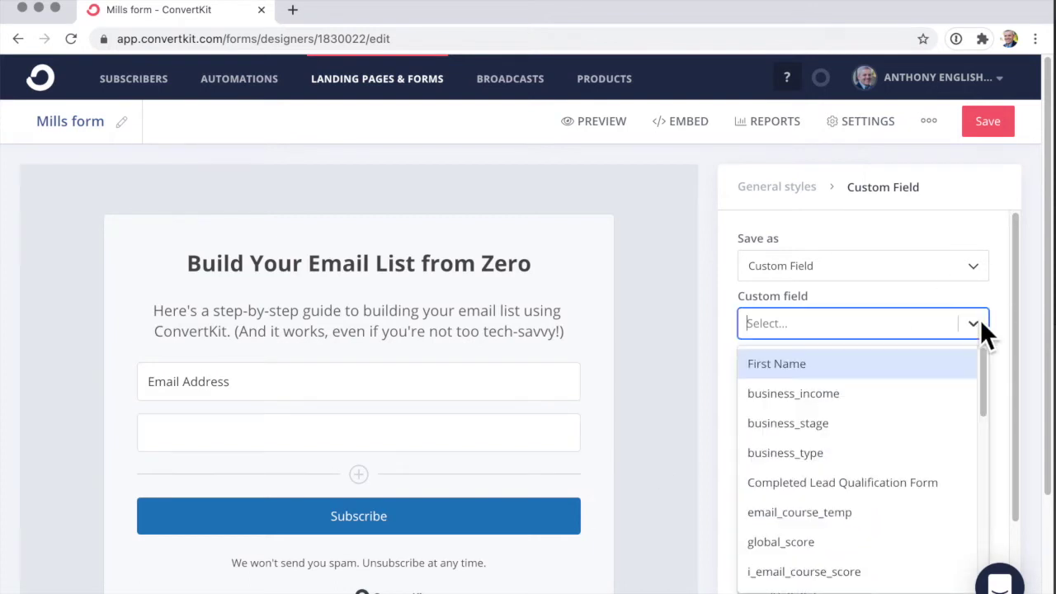
click(819, 365)
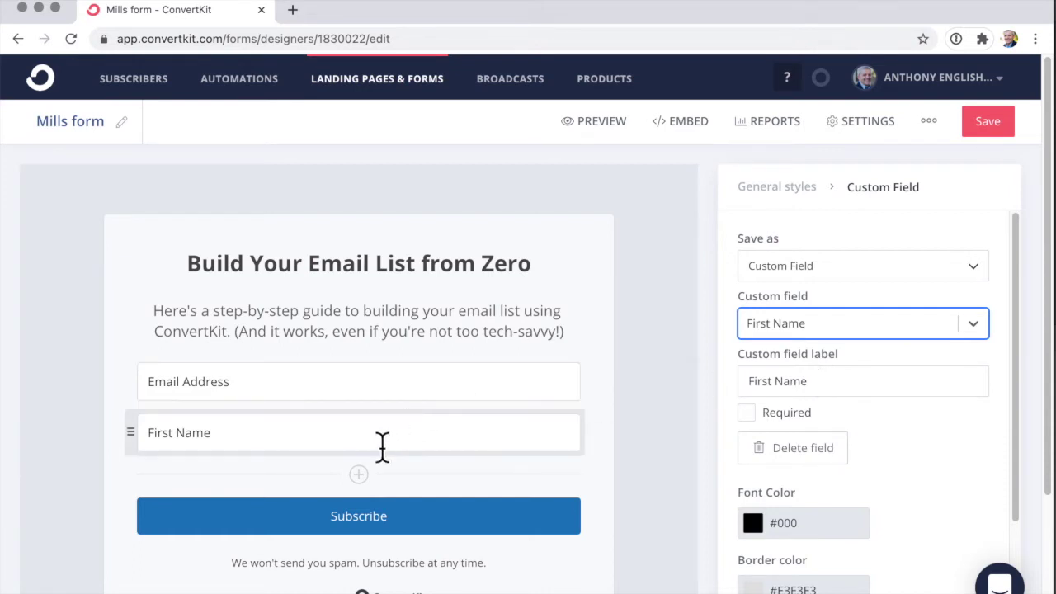
click(818, 462)
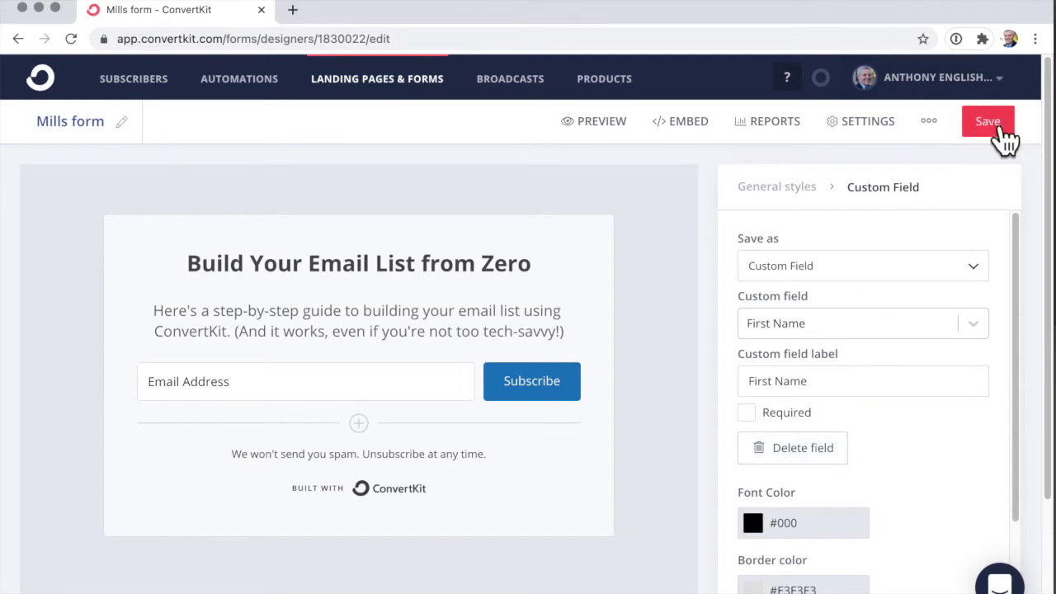
Step: Rename the form to "ConvertKit Email Sequence Setup" and save it
click(124, 136)
click(127, 125)
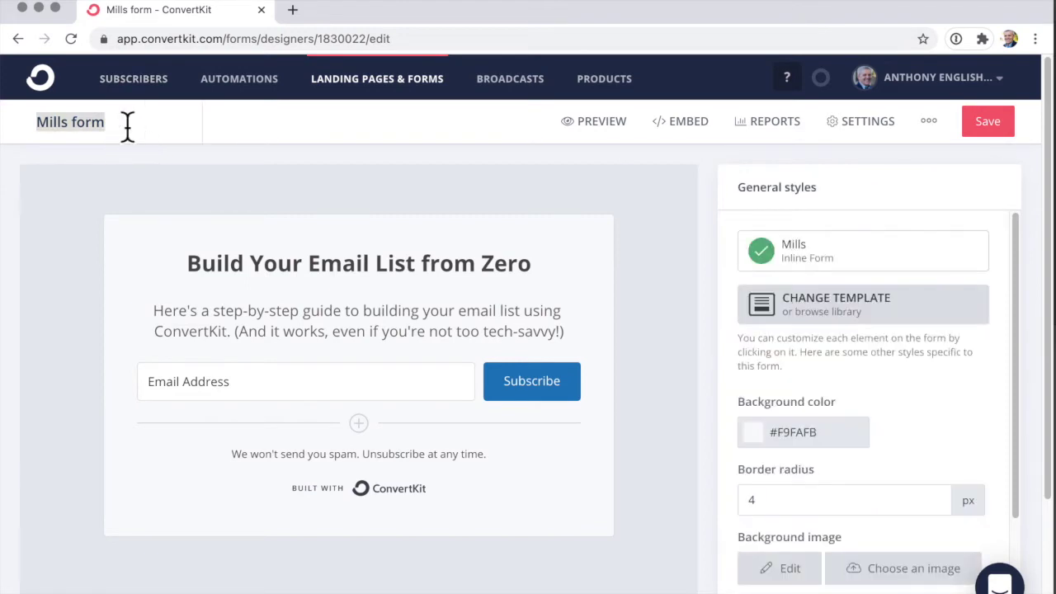
text(Convert)
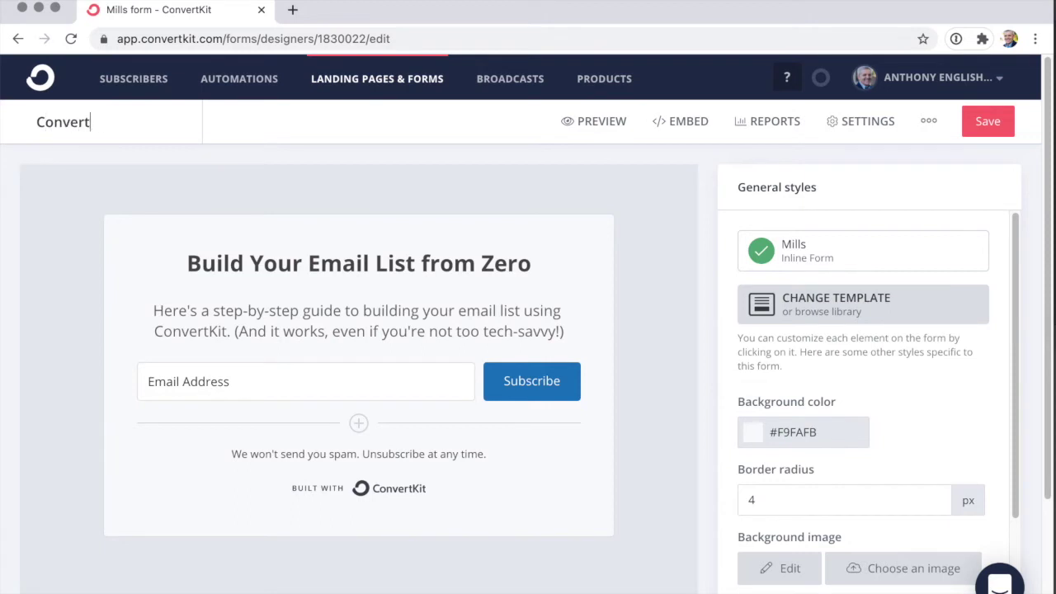
text(Kit Email Sequence Setup)
key(Return)
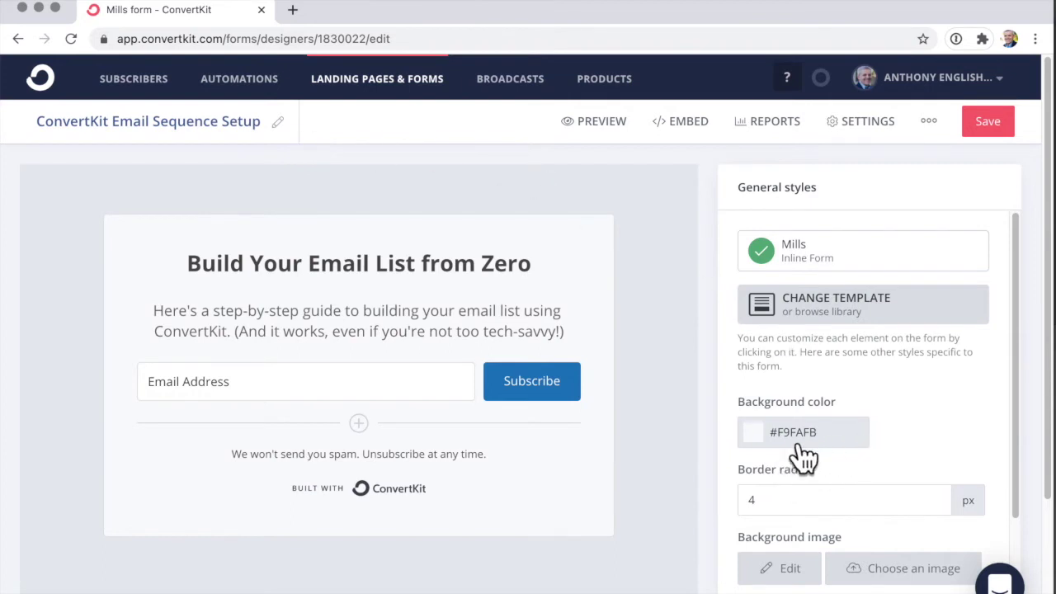
scroll(863, 452, down, 5)
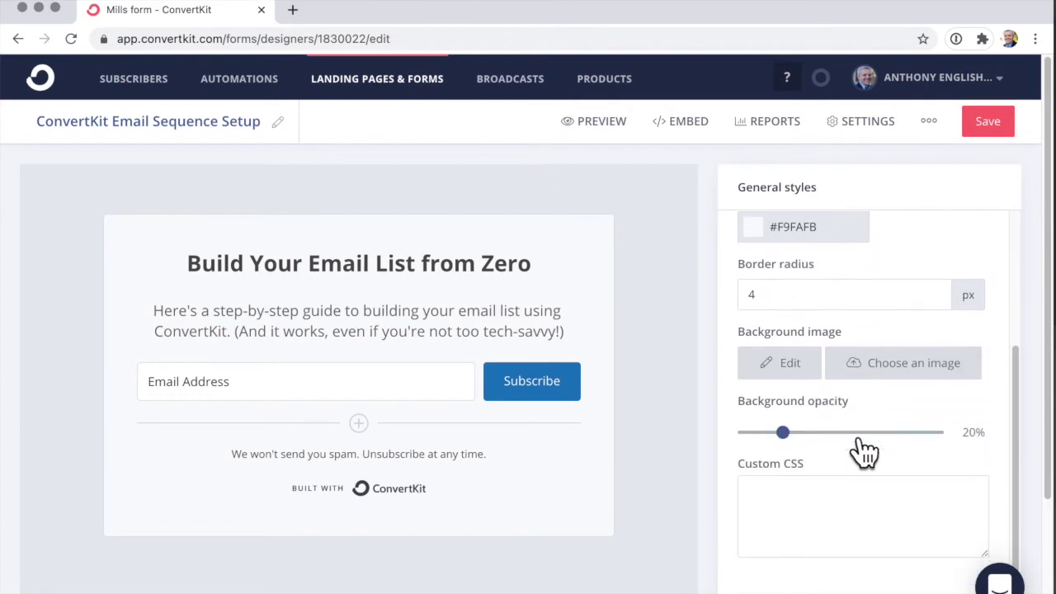
scroll(934, 261, up, 5)
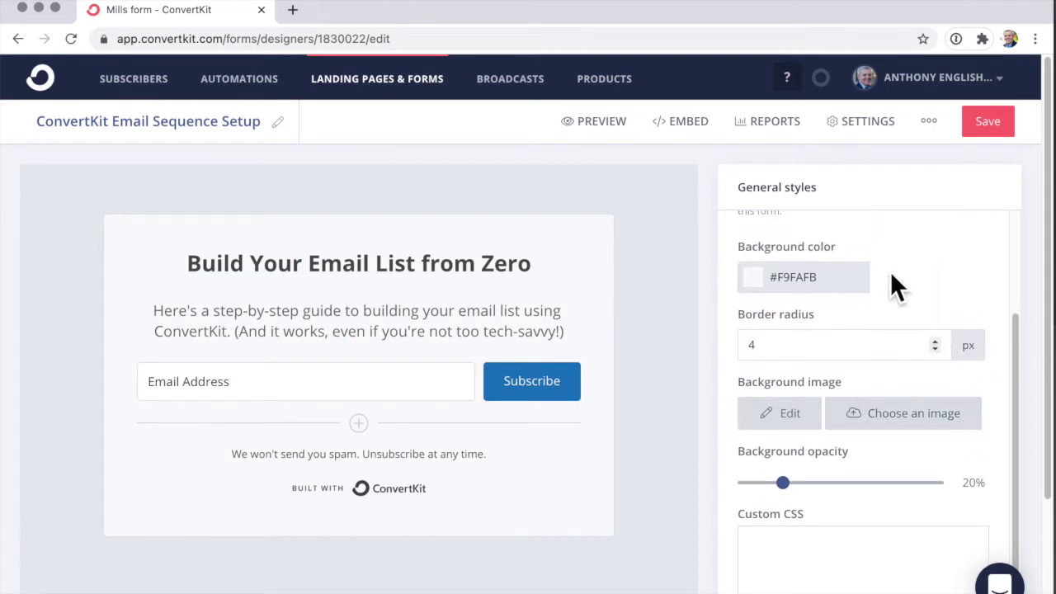
click(987, 122)
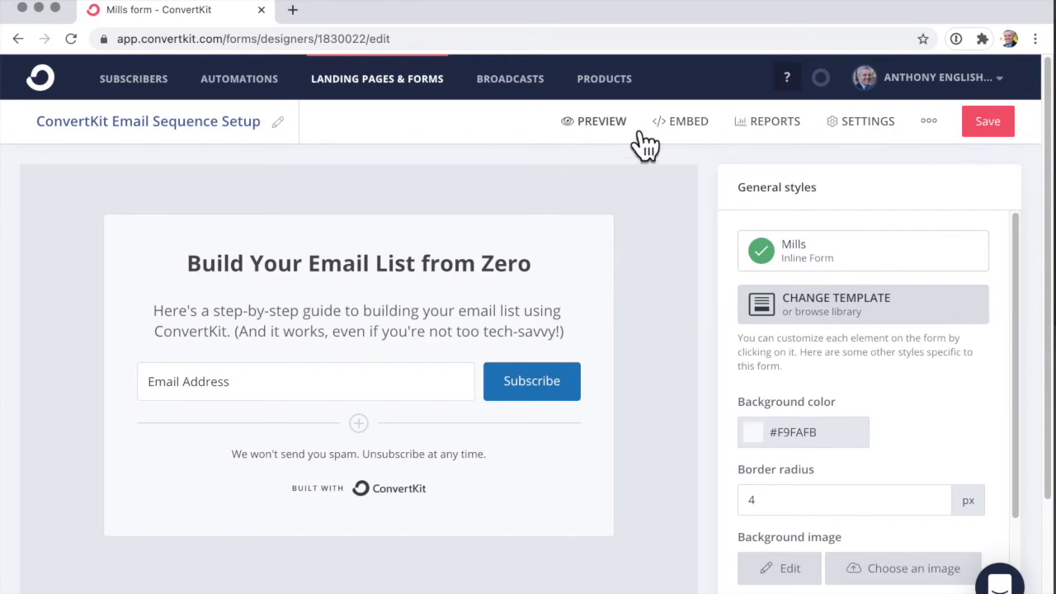
Step: Preview the form and look through its JavaScript, HTML, share link and WordPress embed options
click(606, 124)
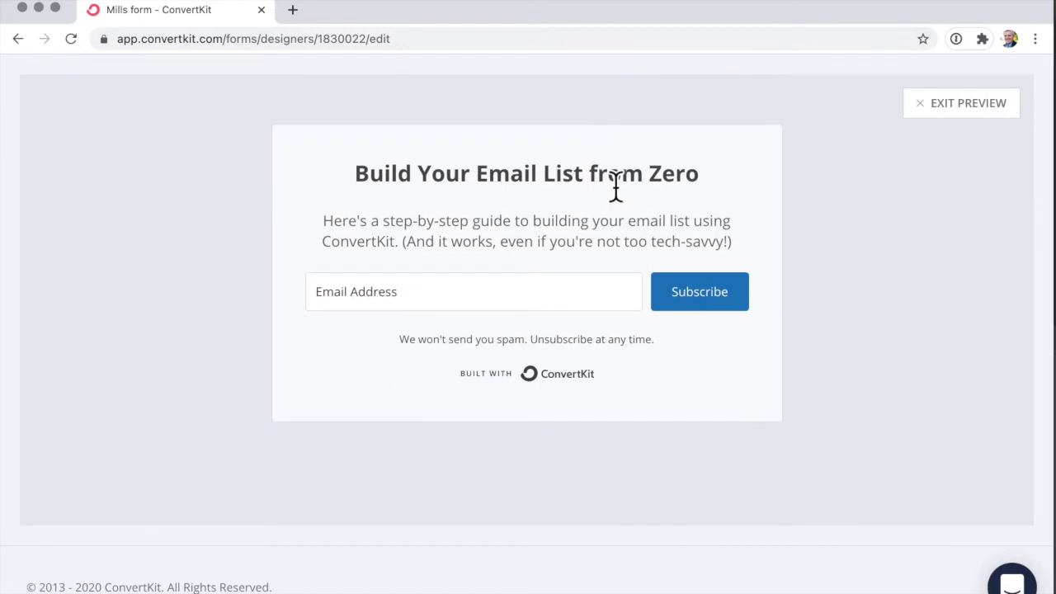
click(965, 104)
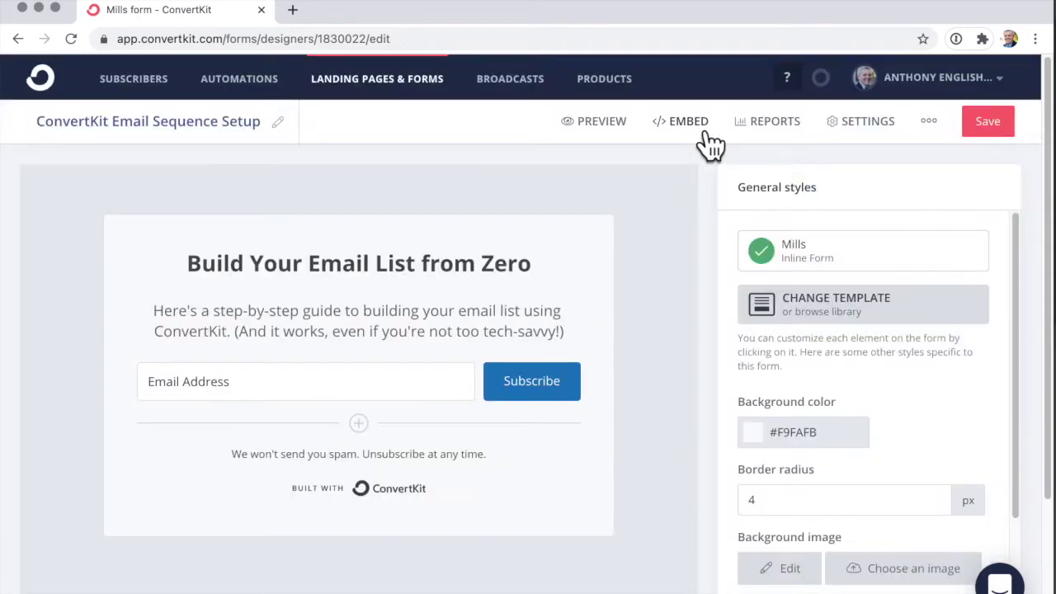
click(688, 124)
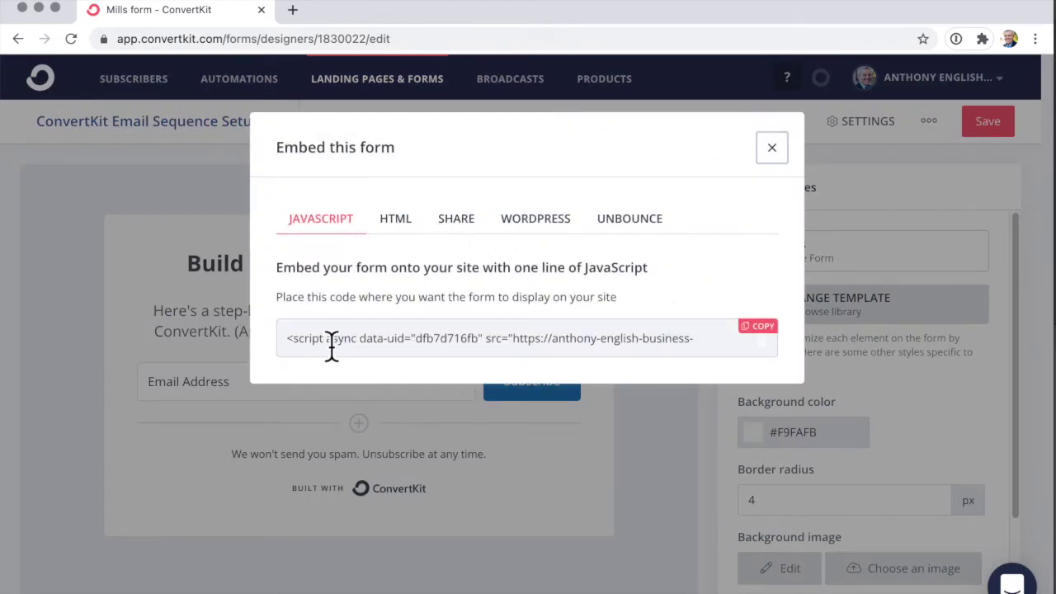
click(416, 232)
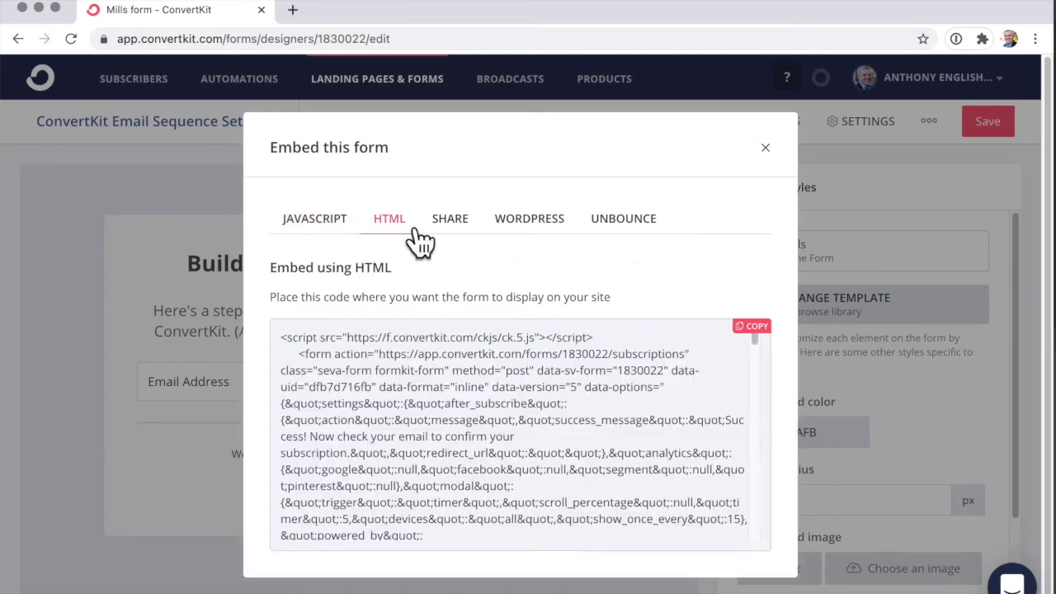
click(471, 234)
click(483, 314)
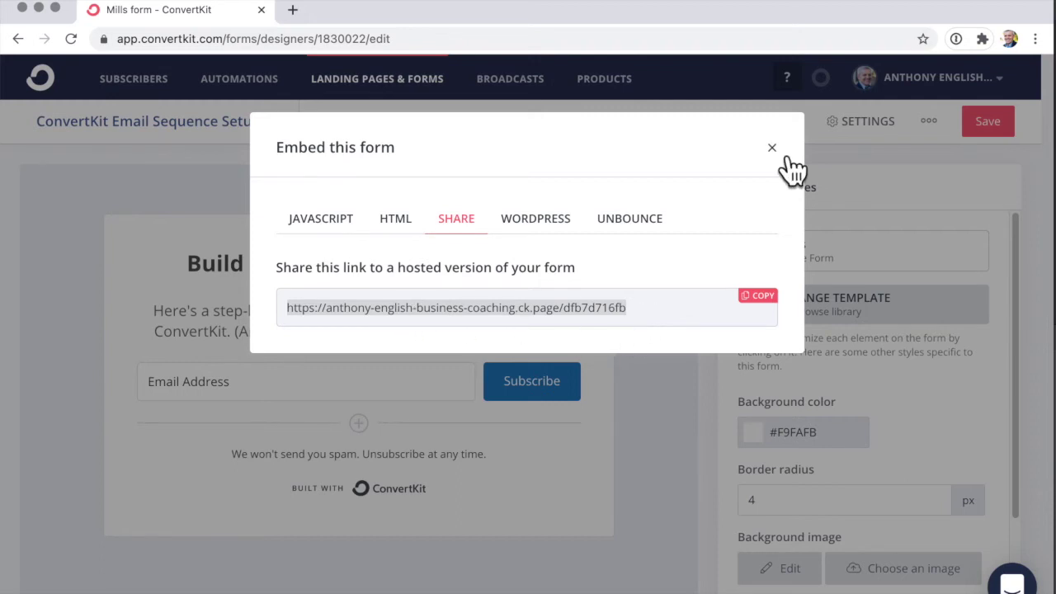
click(547, 233)
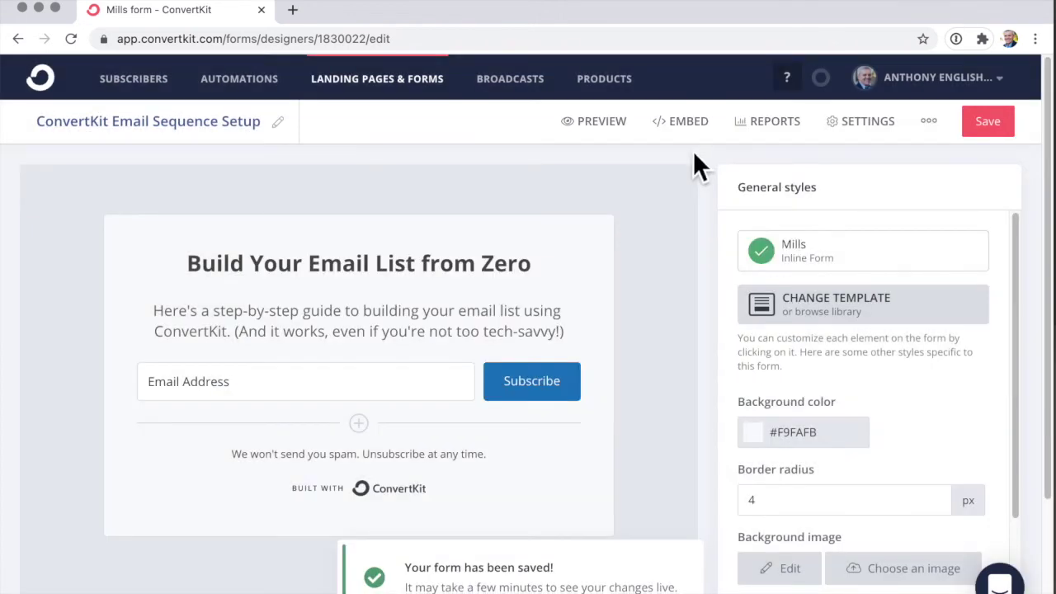
Step: Create a new visual automation that starts when a subscriber joins the "ConvertKit Email Sequence Setup" form
click(262, 91)
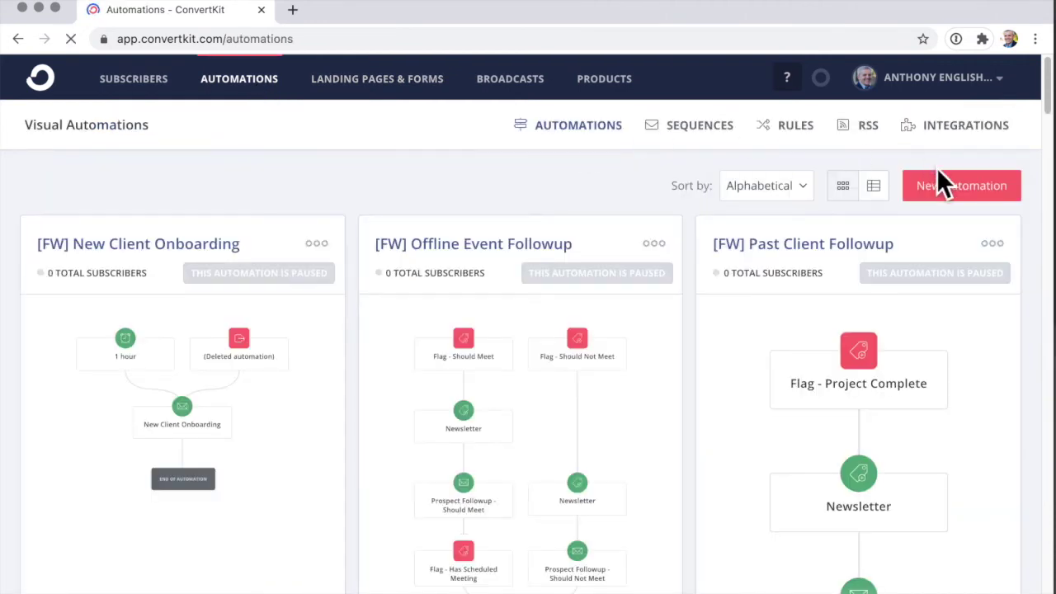
click(990, 199)
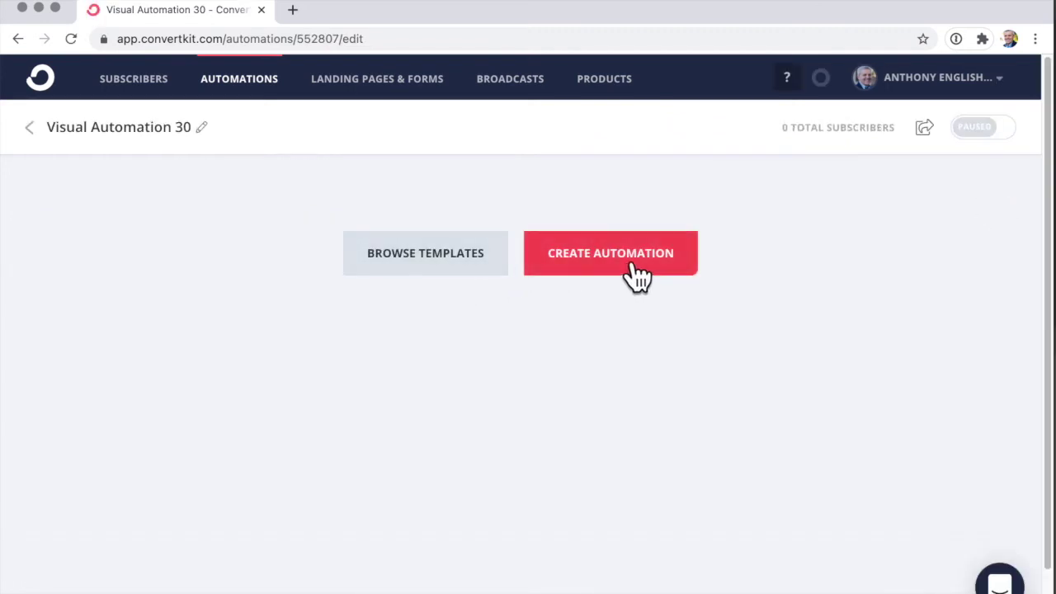
click(629, 262)
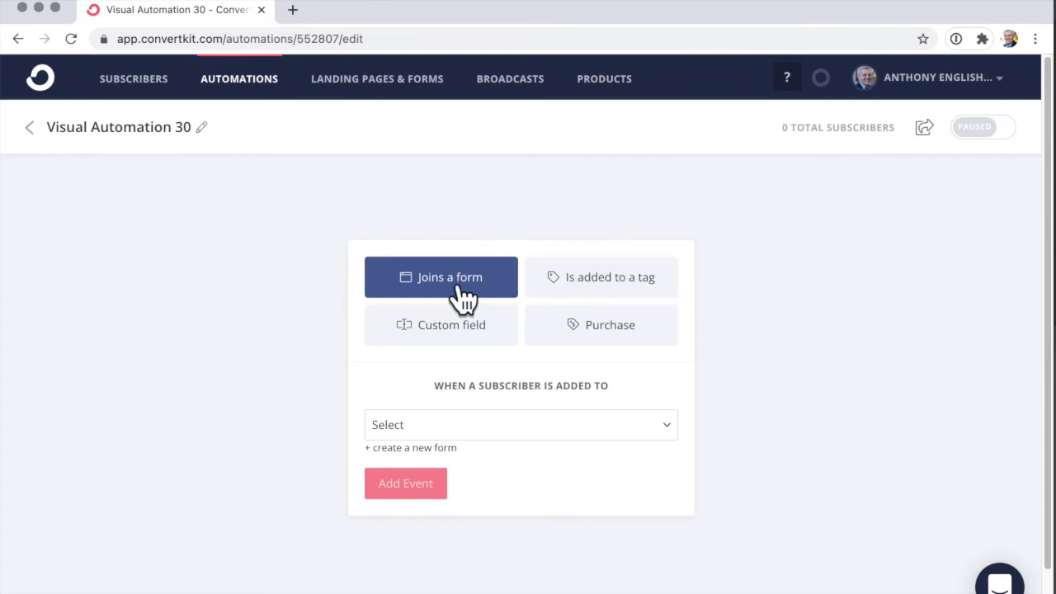
click(659, 428)
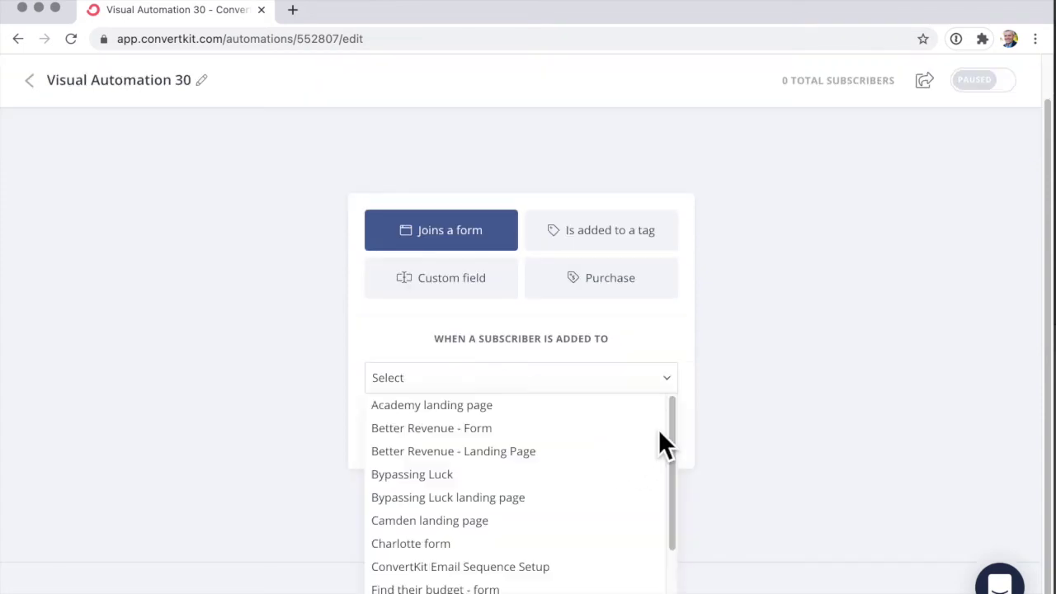
scroll(578, 454, down, 3)
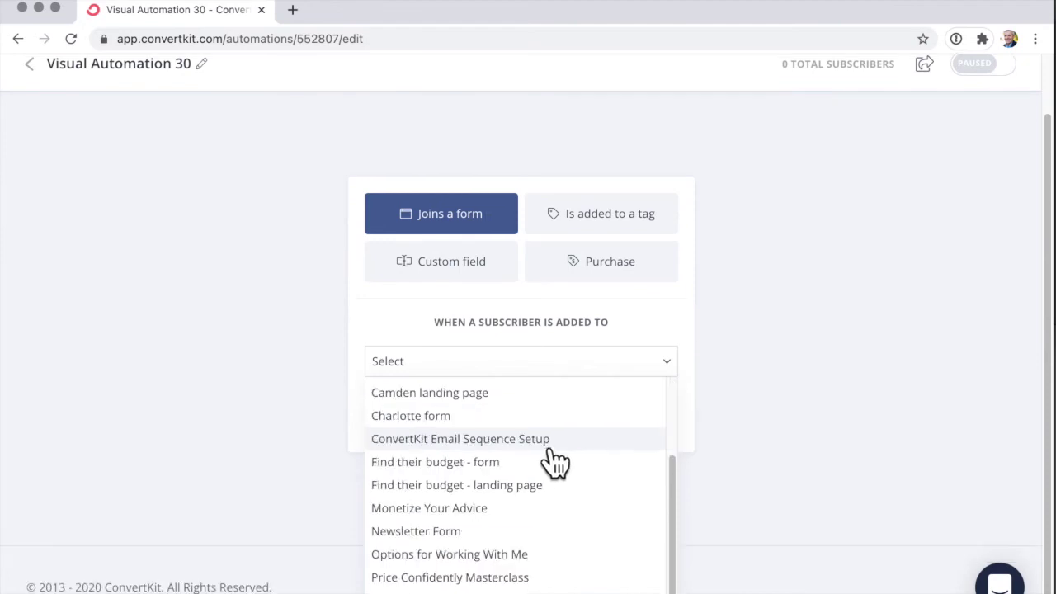
click(562, 450)
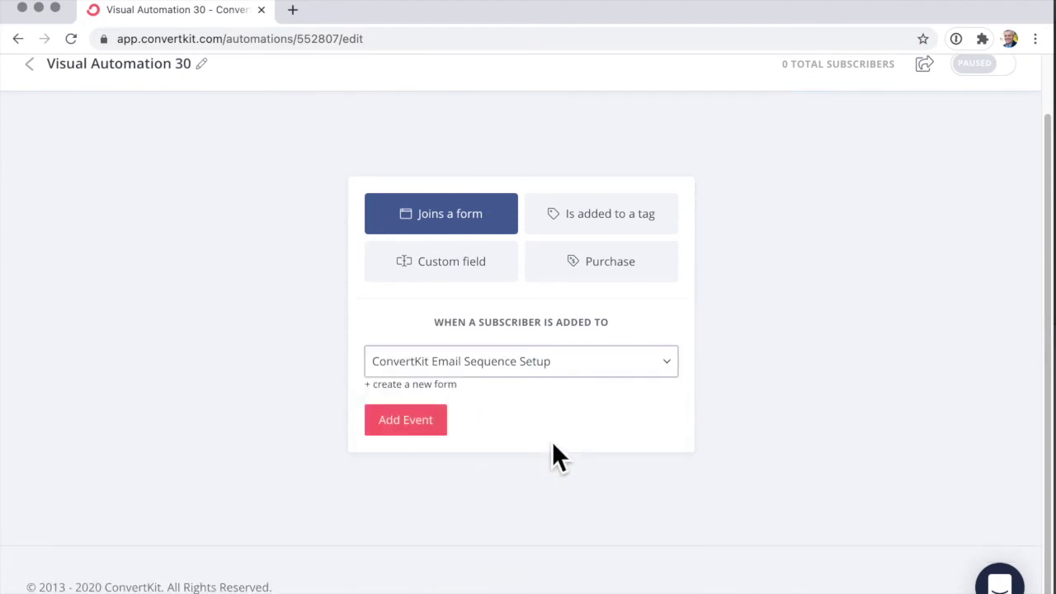
click(429, 435)
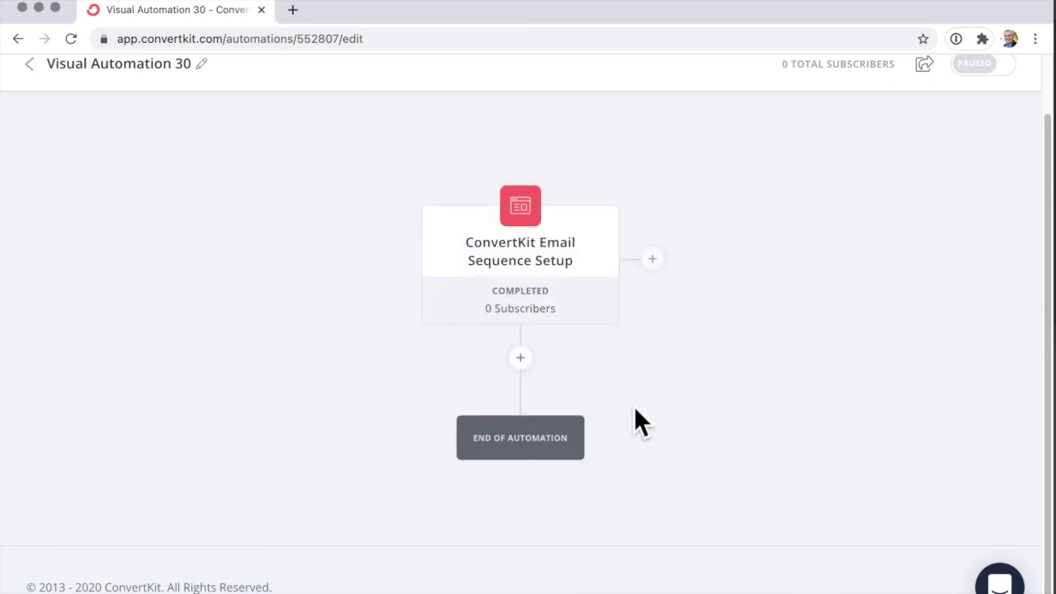
Step: Add an action below the form trigger that adds subscribers to the "Create an Email Sequence in ConvertKit" email sequence
click(540, 381)
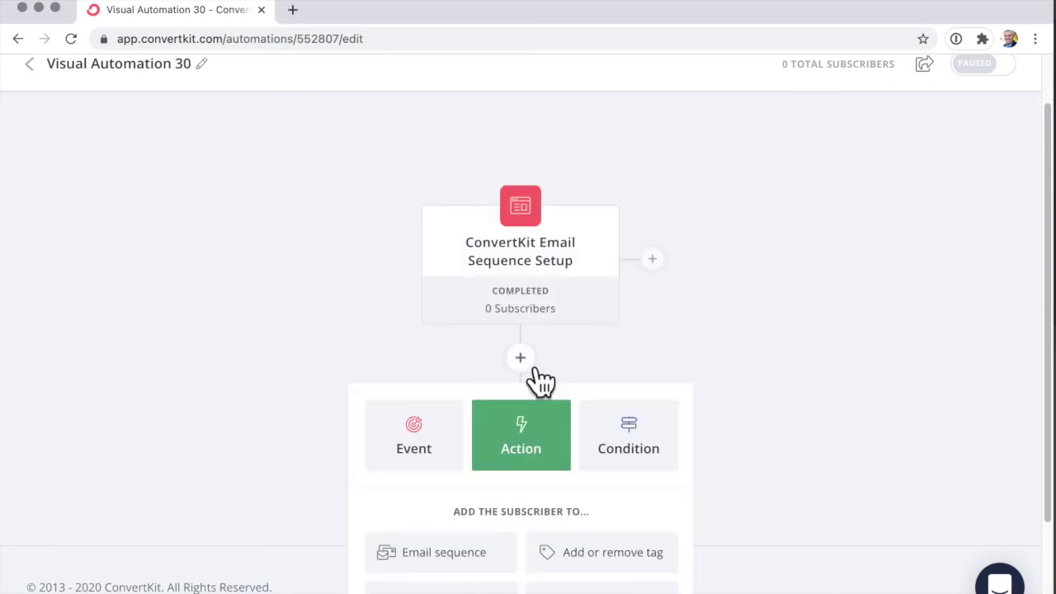
click(467, 565)
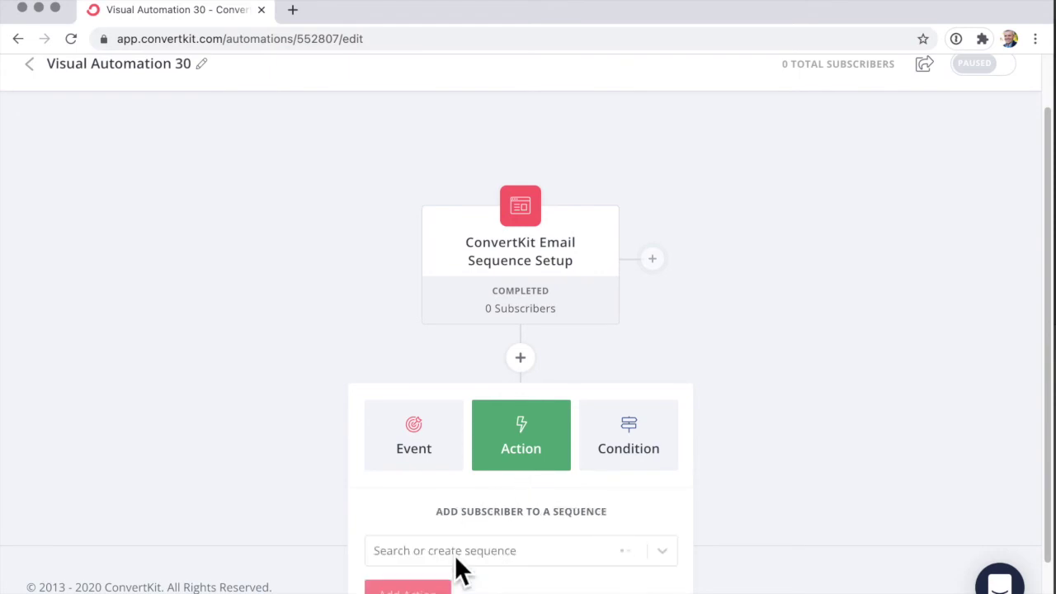
scroll(578, 511, down, 2)
click(665, 469)
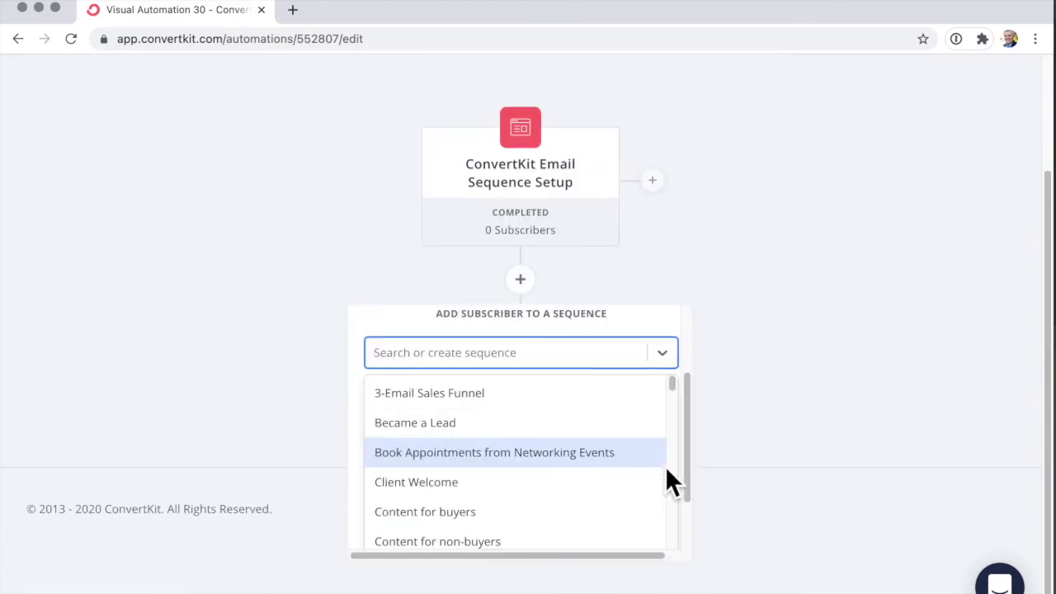
scroll(576, 446, down, 3)
click(577, 443)
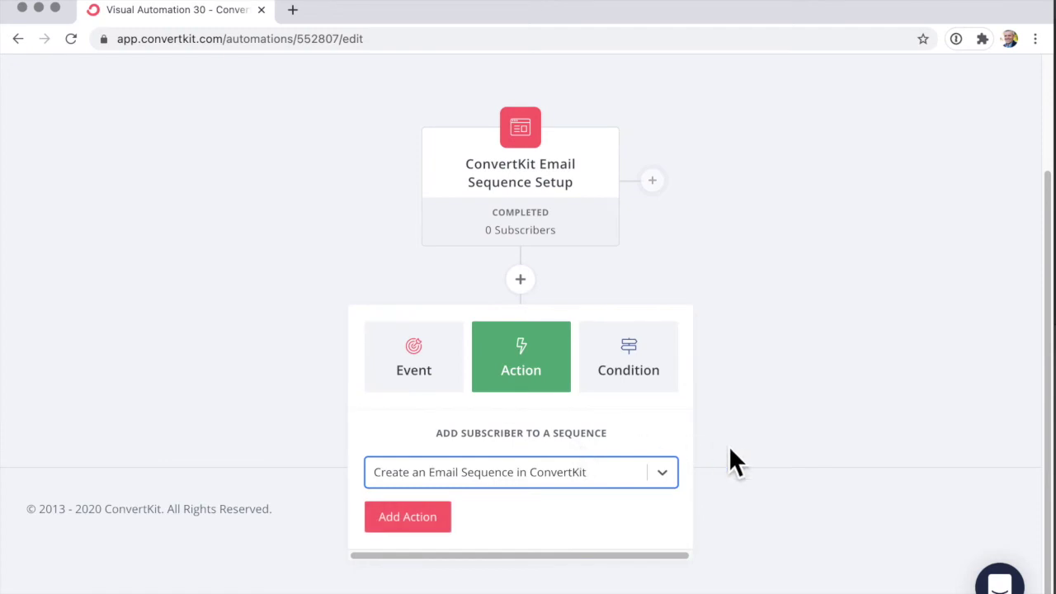
click(427, 530)
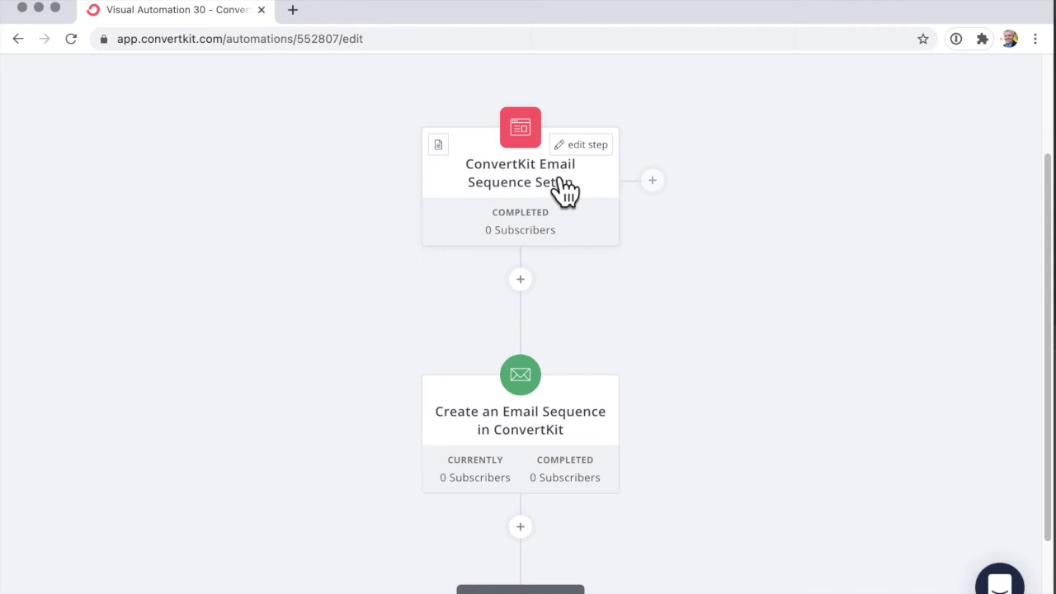
Step: Set the three draft emails in the "Create an Email Sequence in ConvertKit" sequence to Active and save all changes
click(532, 433)
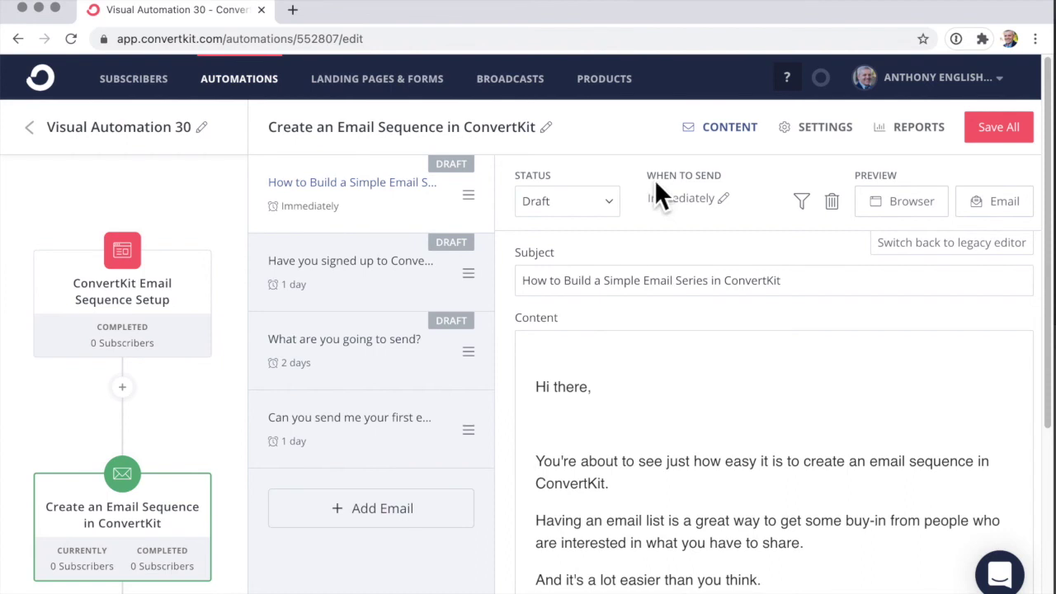
click(625, 219)
click(582, 264)
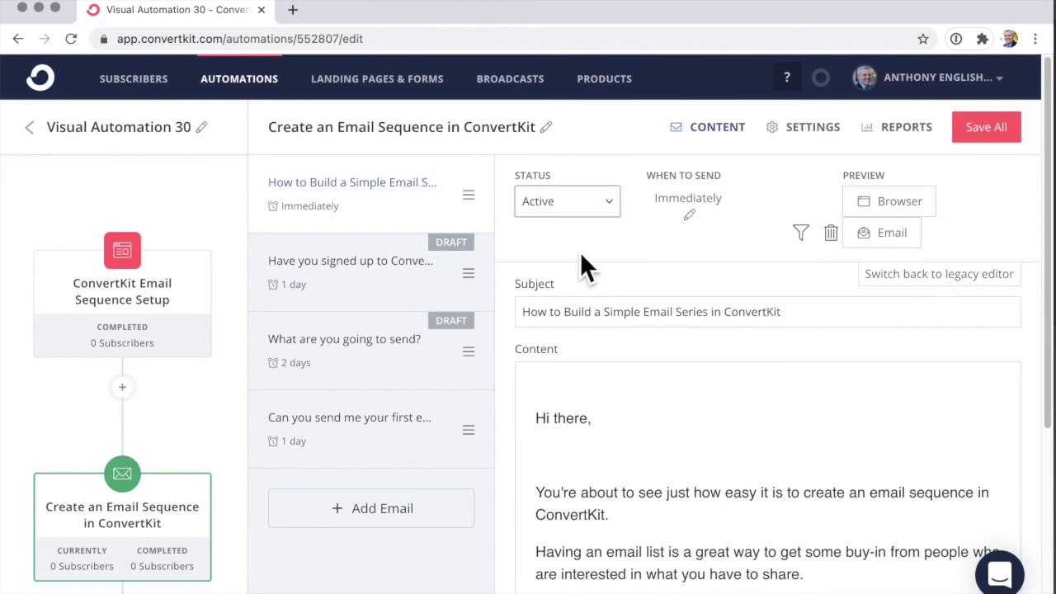
click(474, 256)
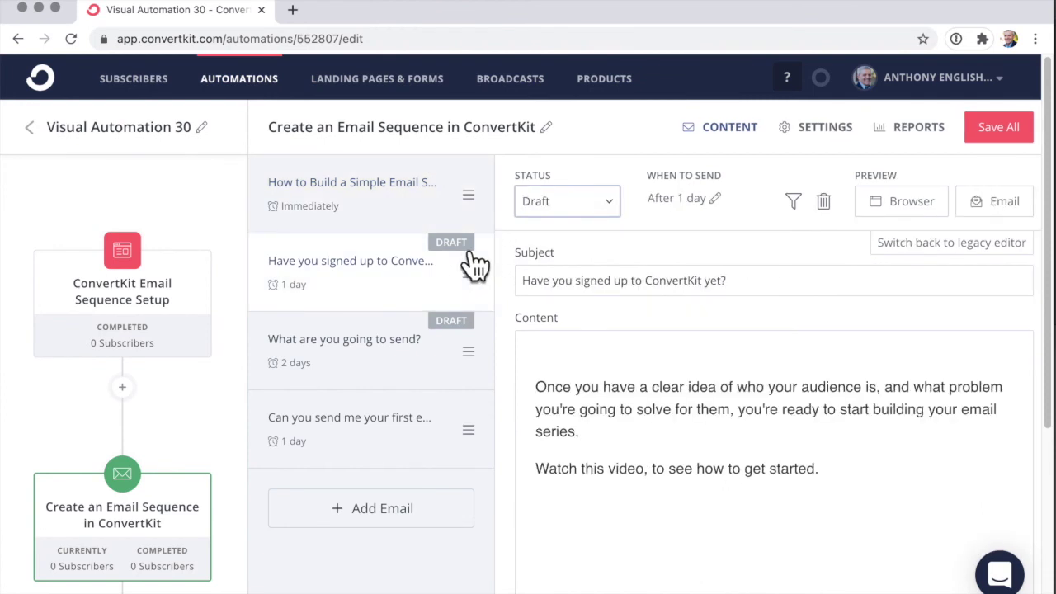
click(617, 210)
click(553, 254)
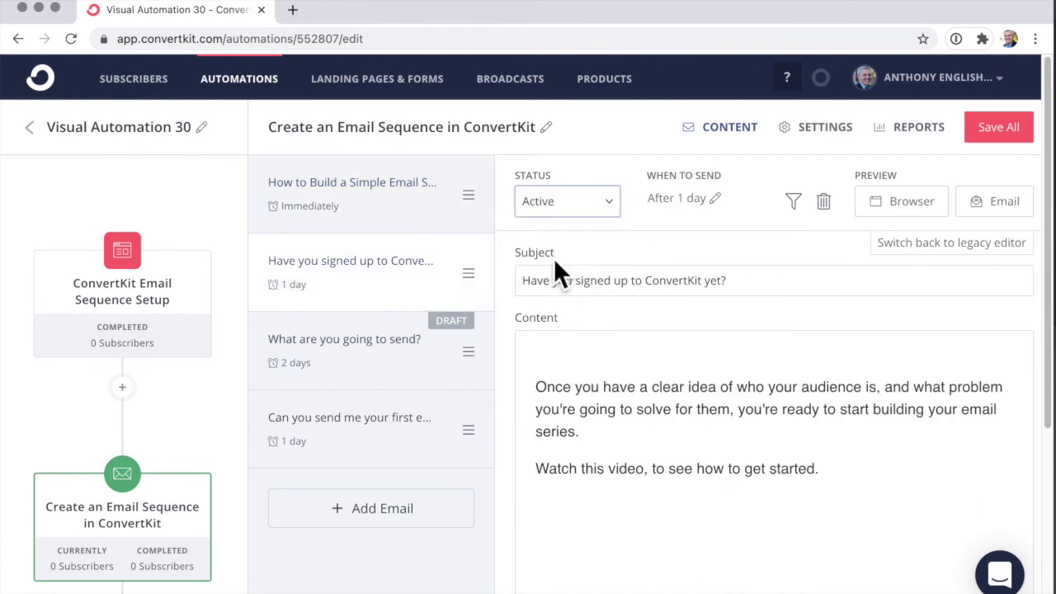
click(481, 345)
click(617, 213)
click(569, 256)
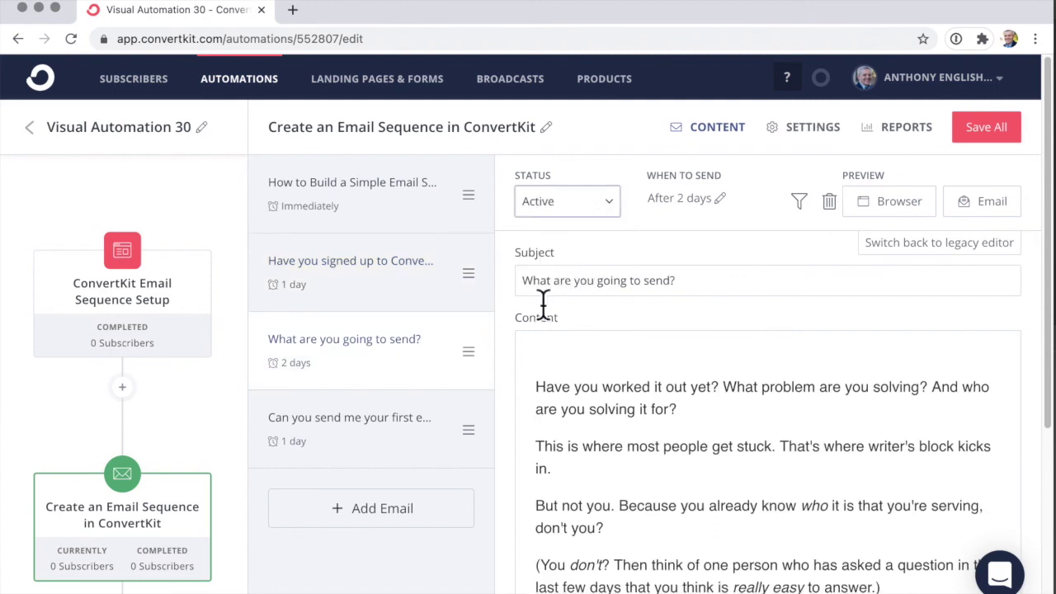
click(477, 444)
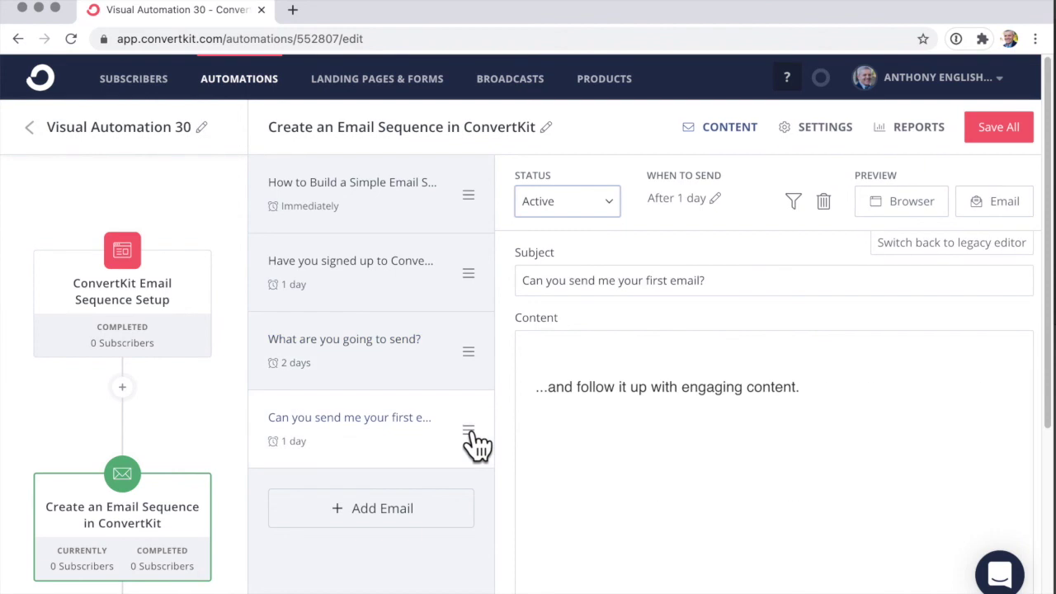
click(1026, 132)
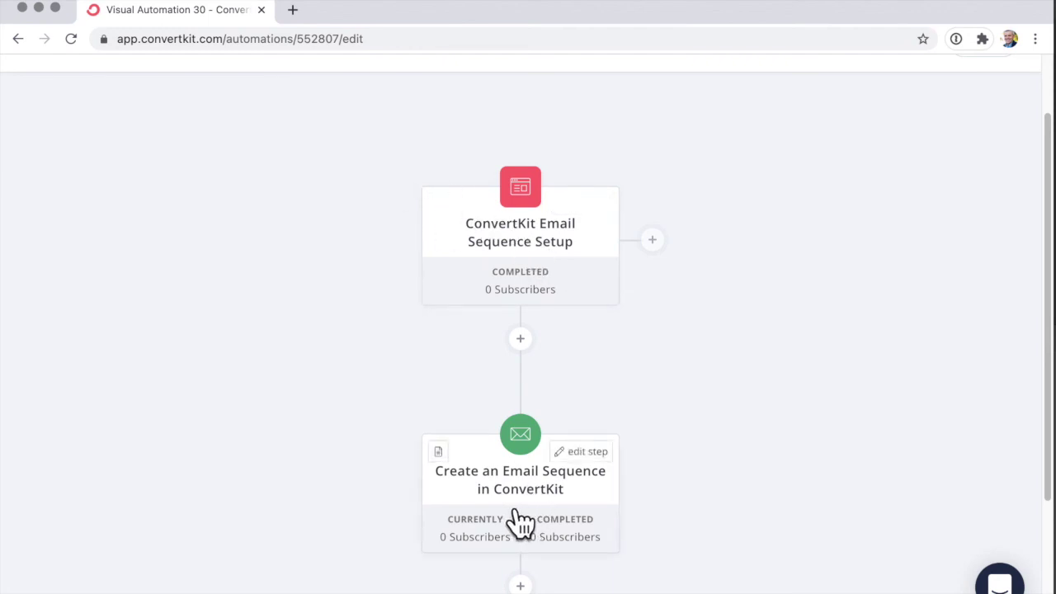
Step: Rename the automation to "ConvertKit Email Sequence Setup"
scroll(561, 532, down, 2)
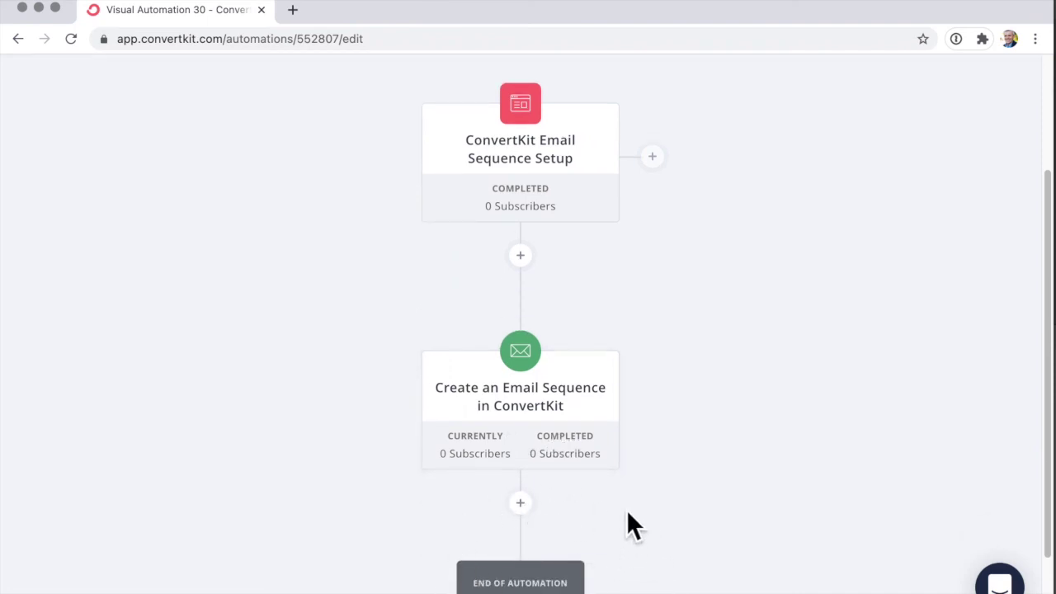
scroll(612, 496, up, 3)
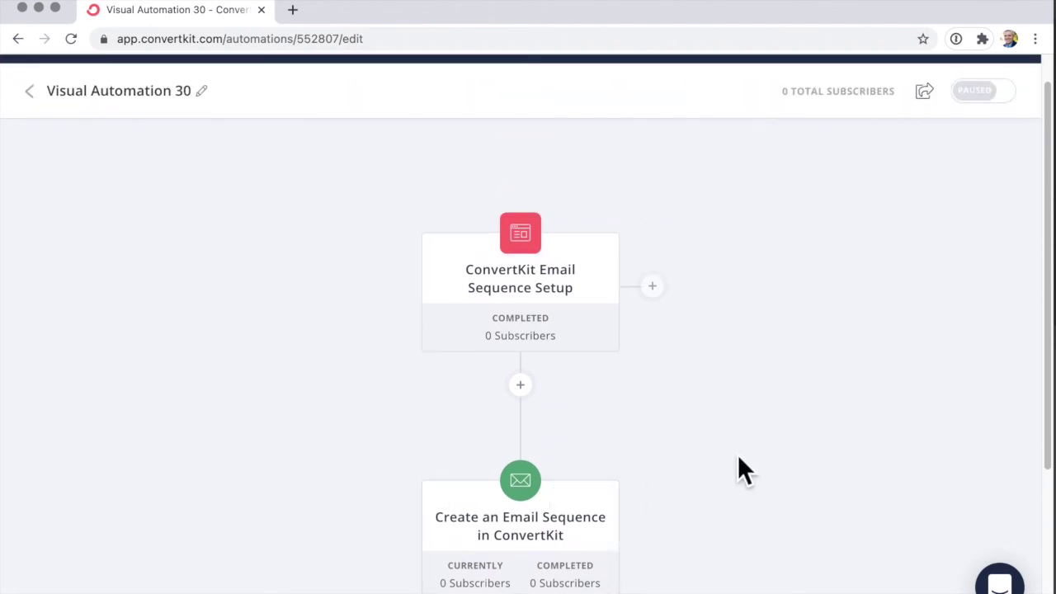
scroll(738, 454, up, 1)
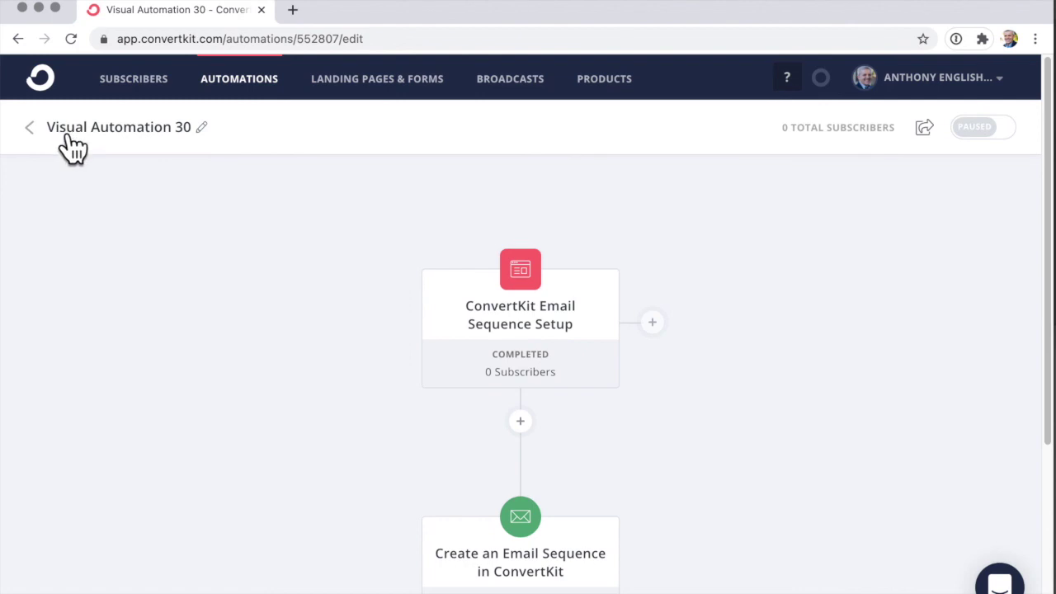
click(200, 132)
text(ConvertKit)
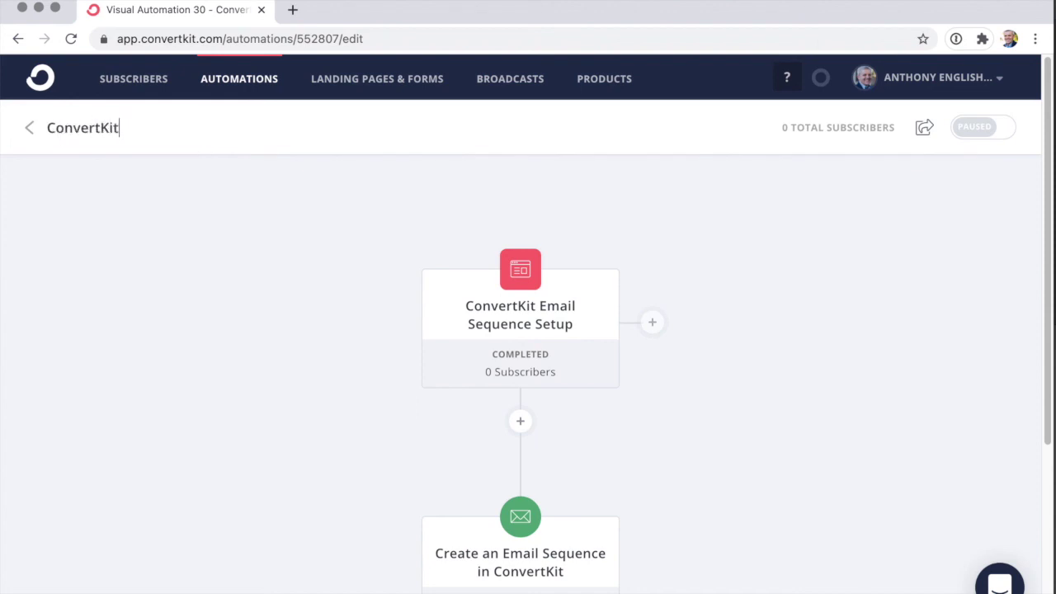
text( Email Sequence Setup)
key(Return)
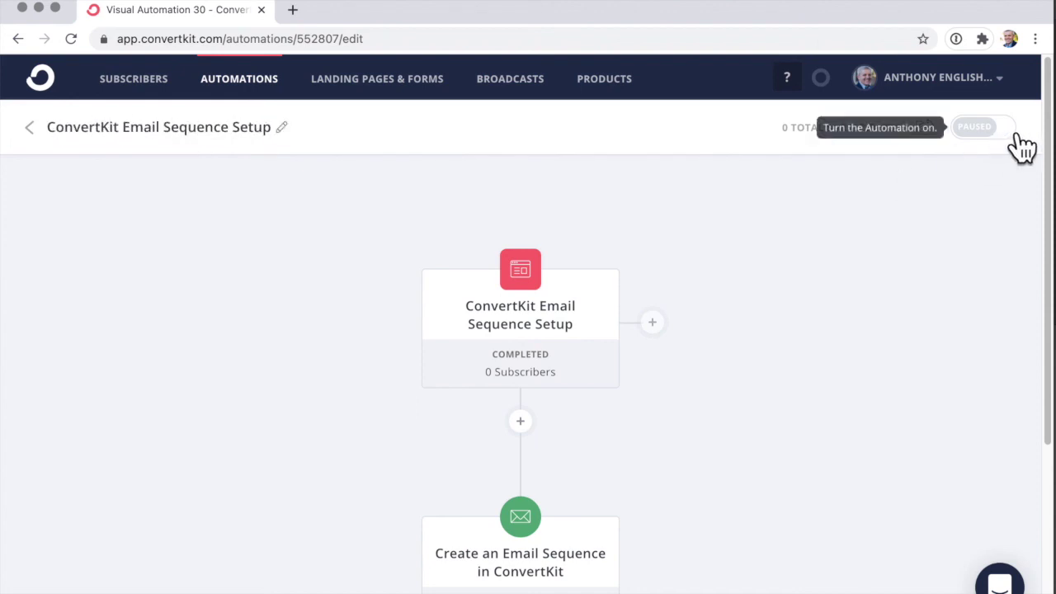